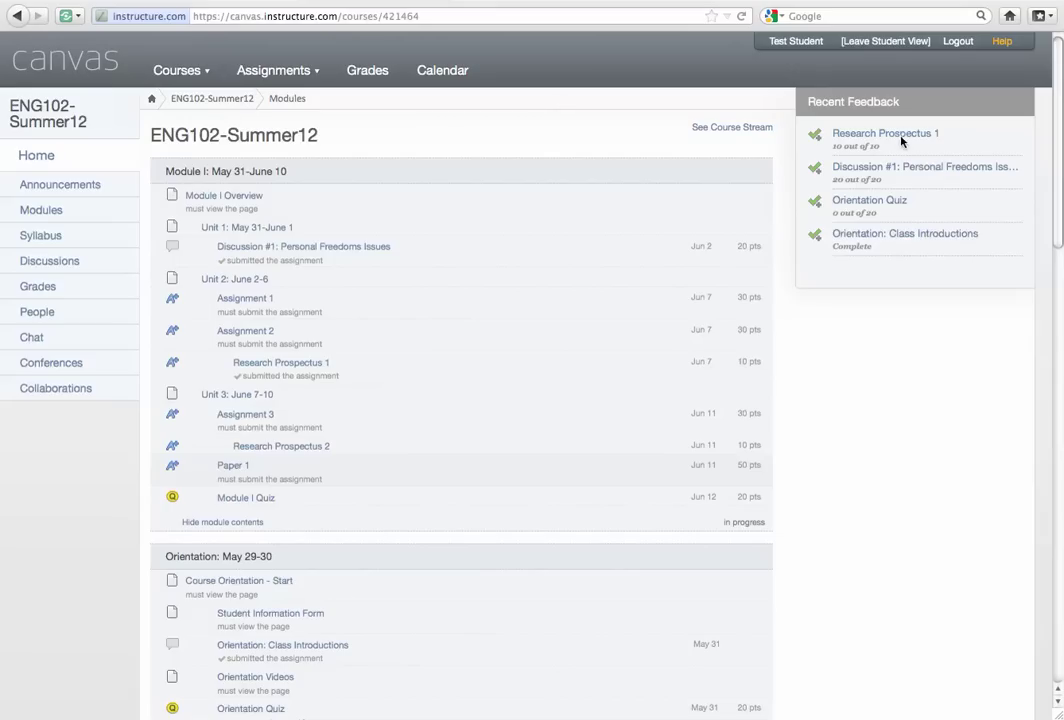
Step: Open the recent feedback for Research Prospectus 1, review its rubric assessment and close the rubric
mouse_move(899, 143)
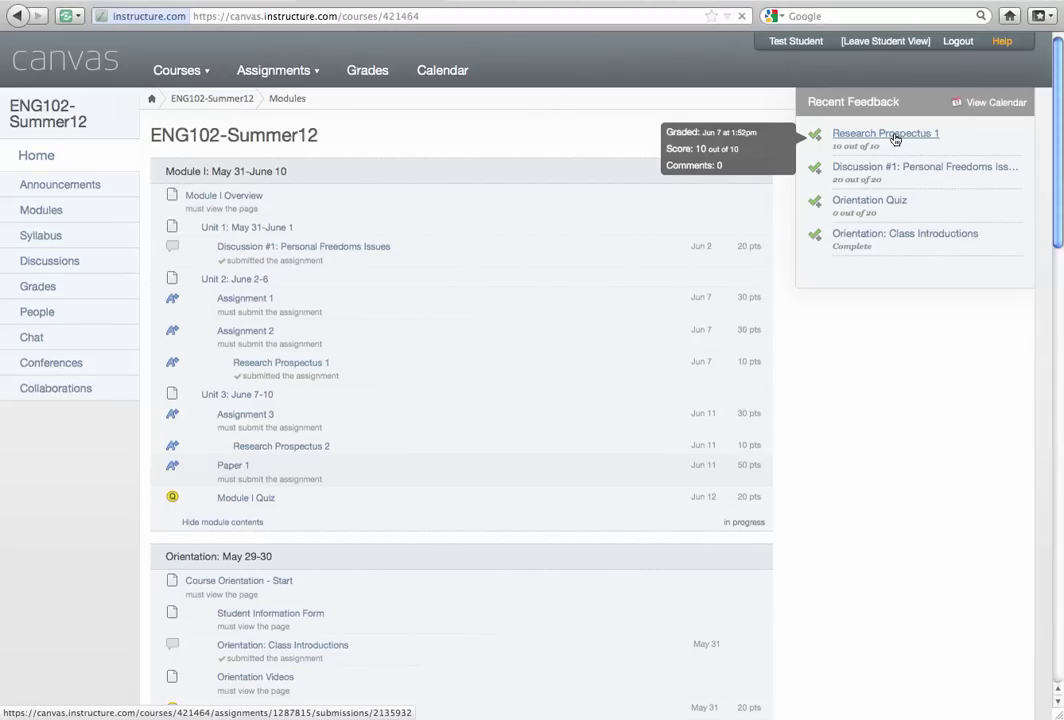
click(895, 137)
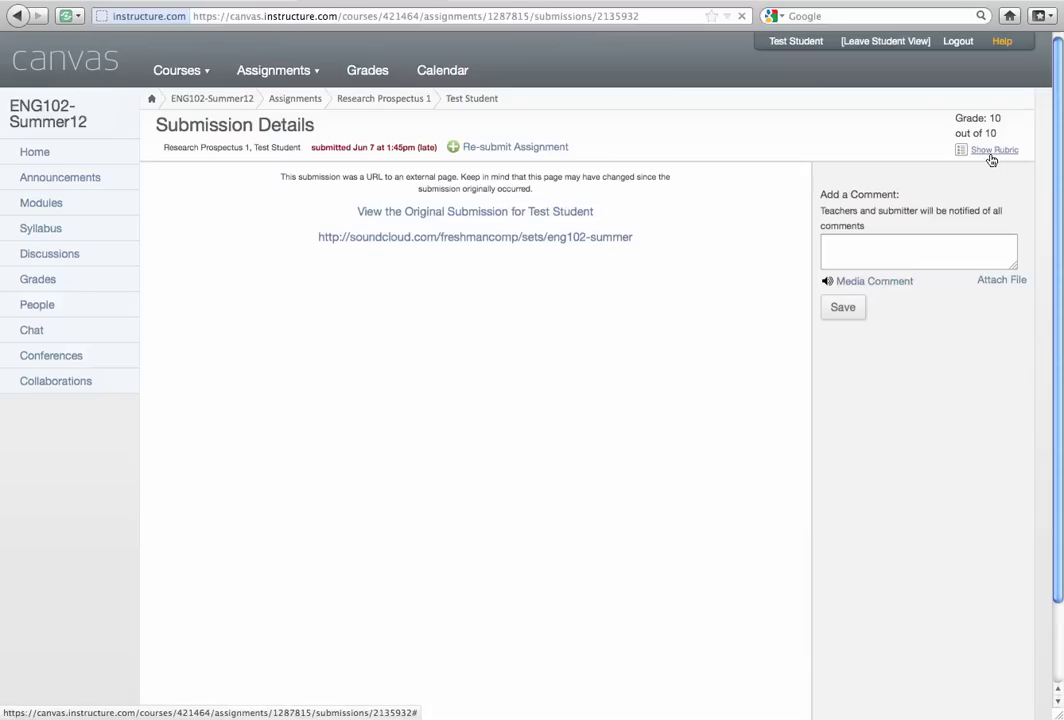
click(994, 152)
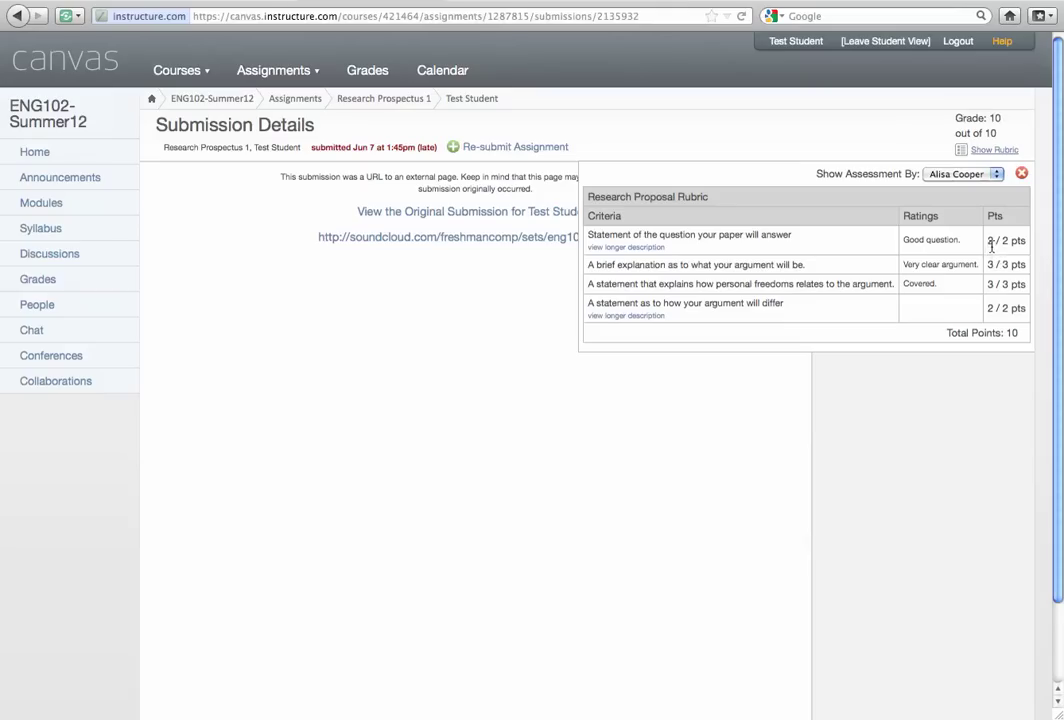
click(1021, 173)
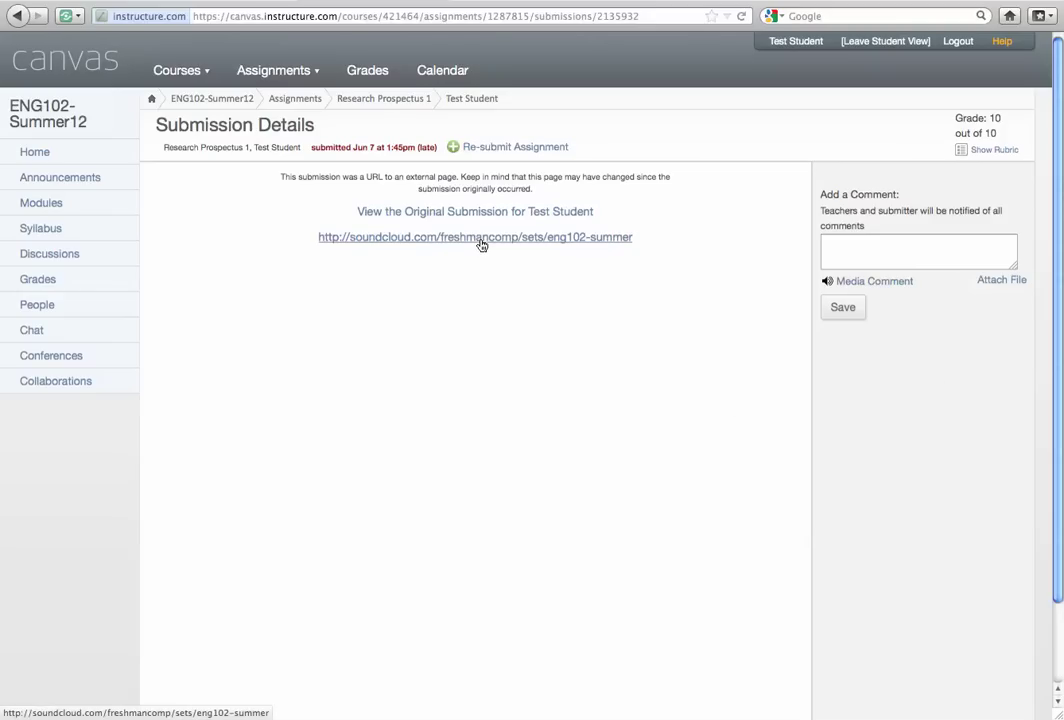
Step: Start re-submitting Research Prospectus 1 as a media recording and allow camera and microphone access
click(503, 148)
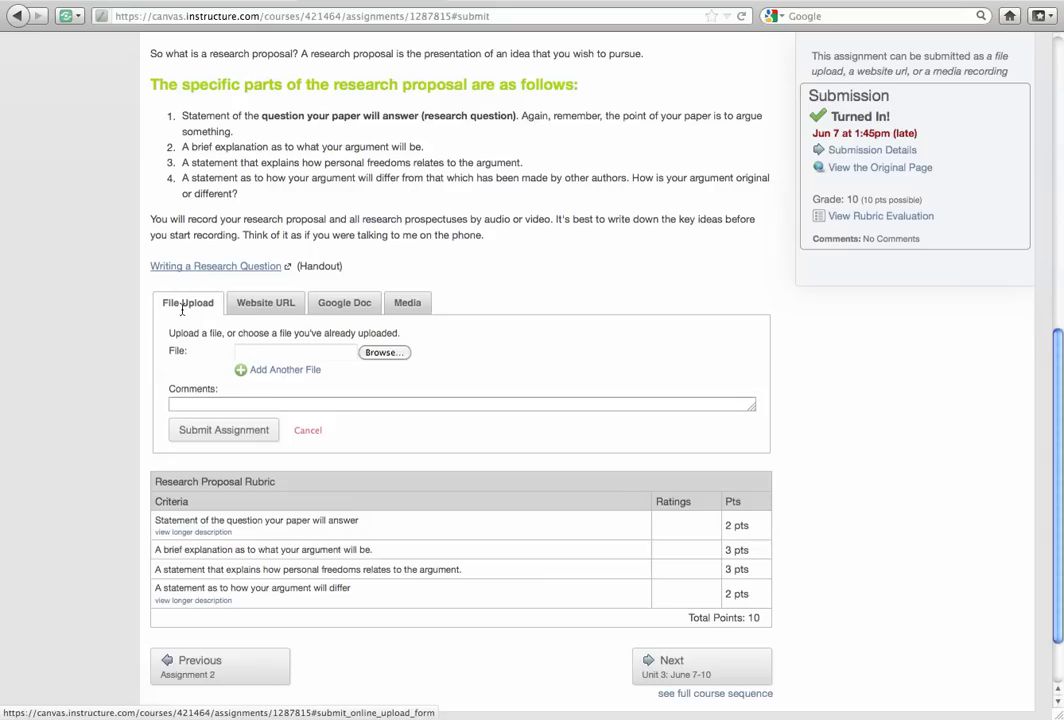
click(406, 303)
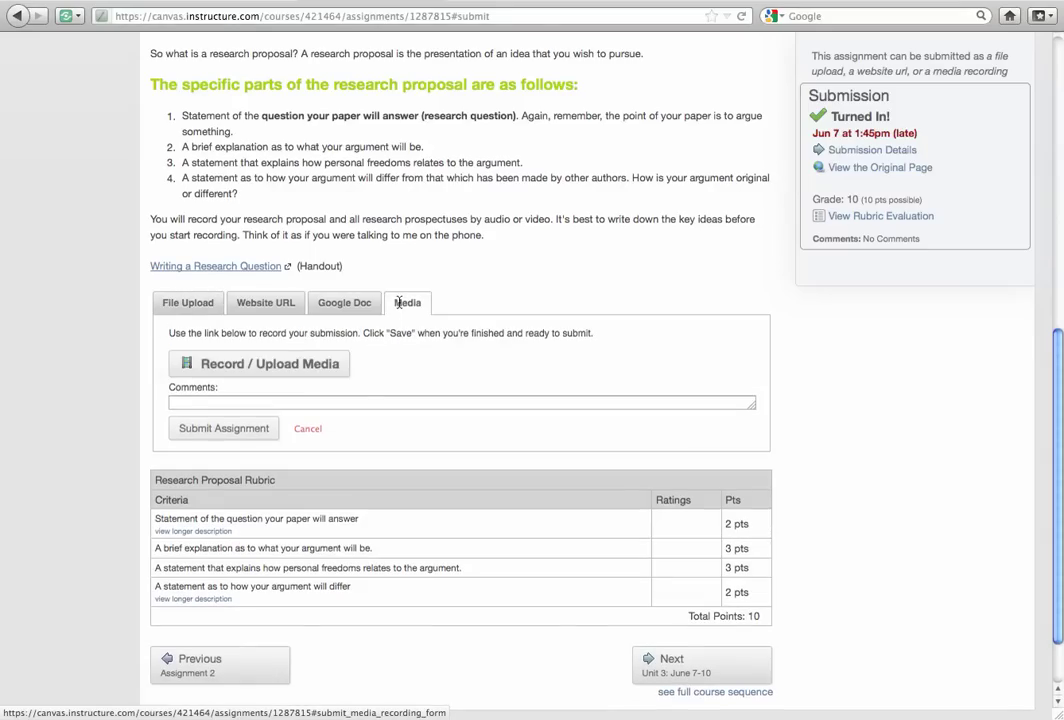
click(248, 366)
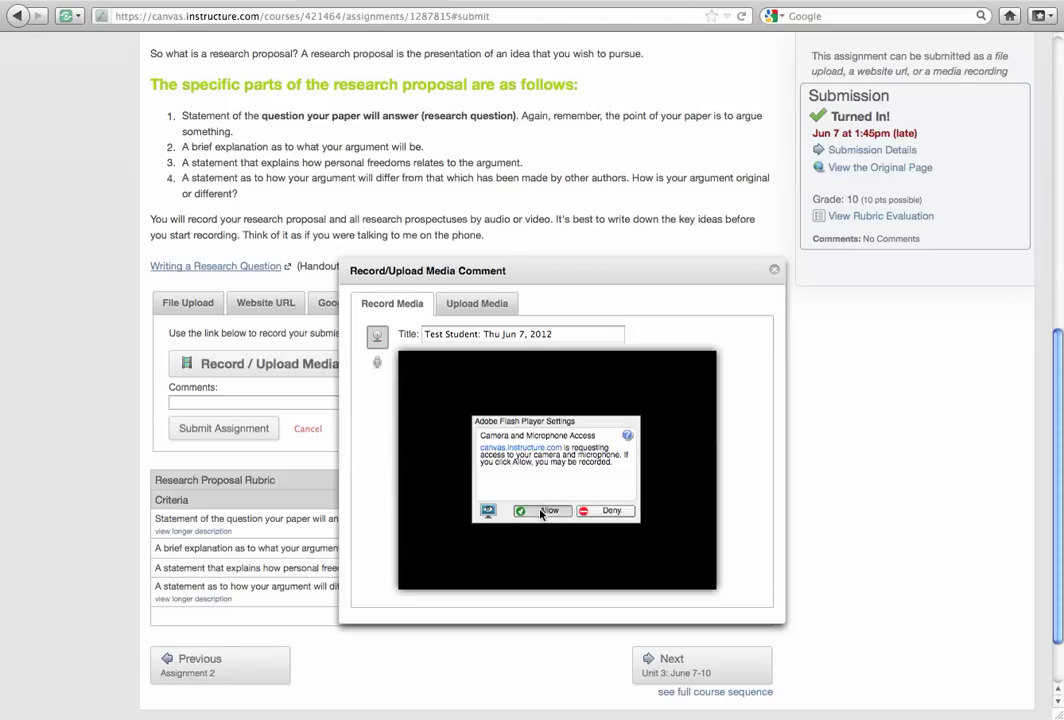
click(543, 511)
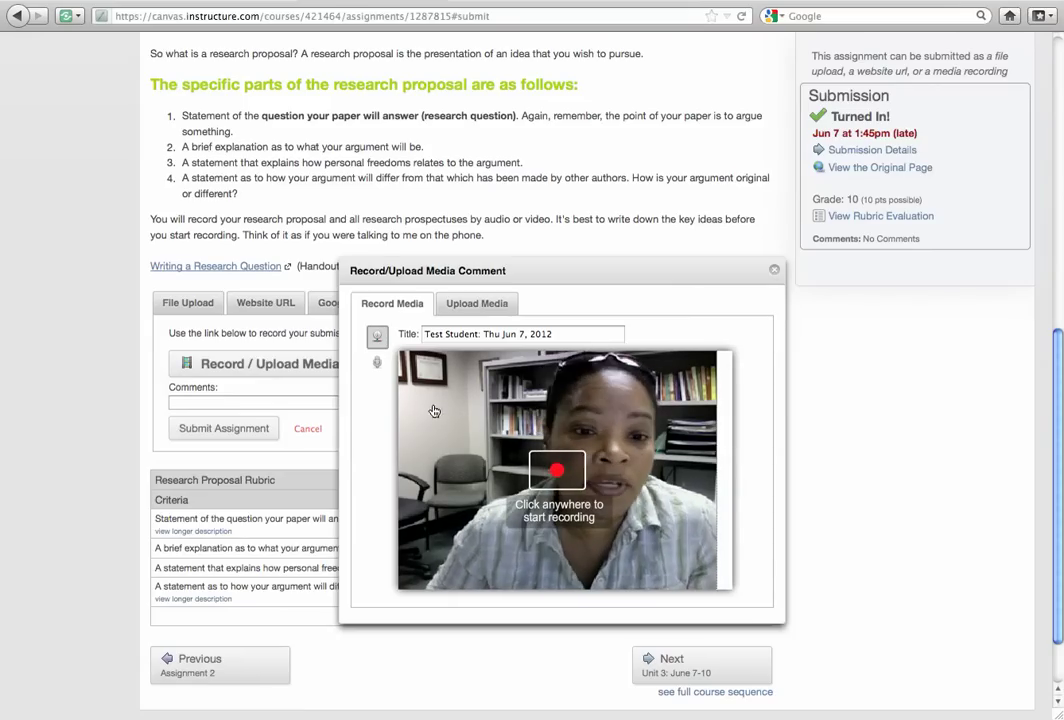
Step: Look at the audio-only recording and media file upload options, and close the media dialog
click(378, 364)
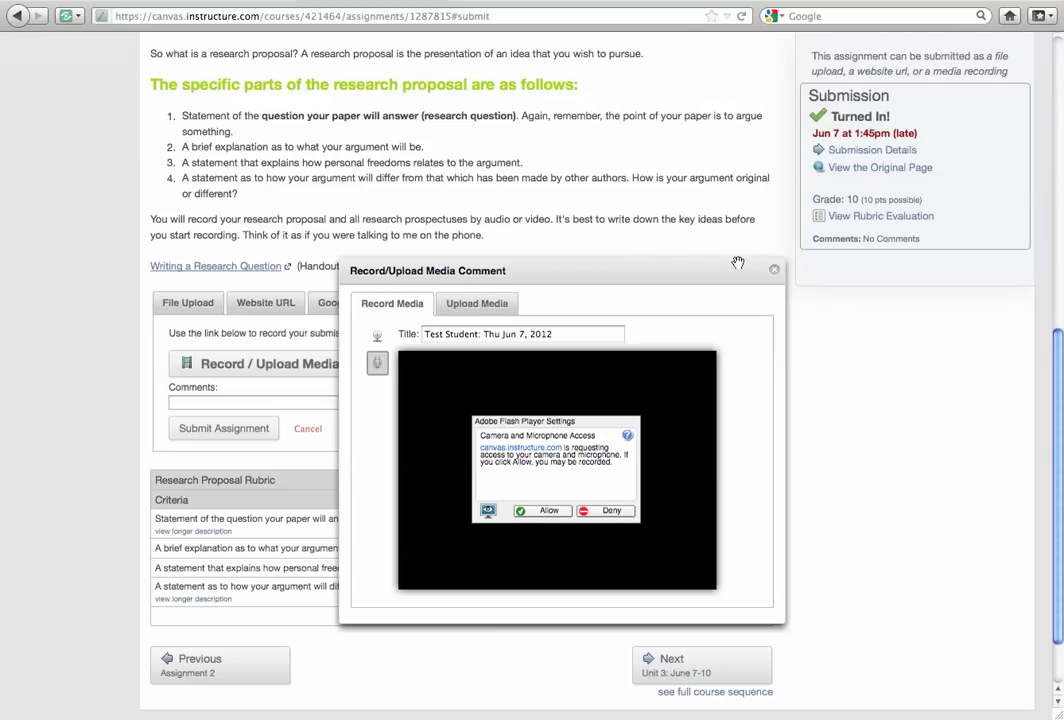
click(484, 306)
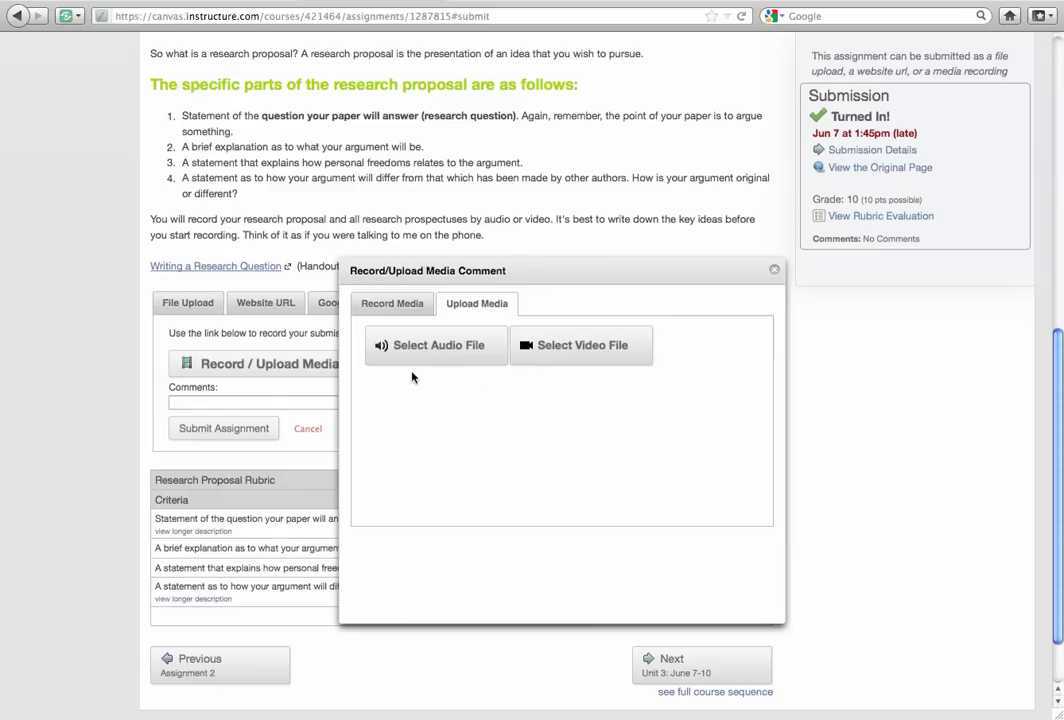
click(774, 273)
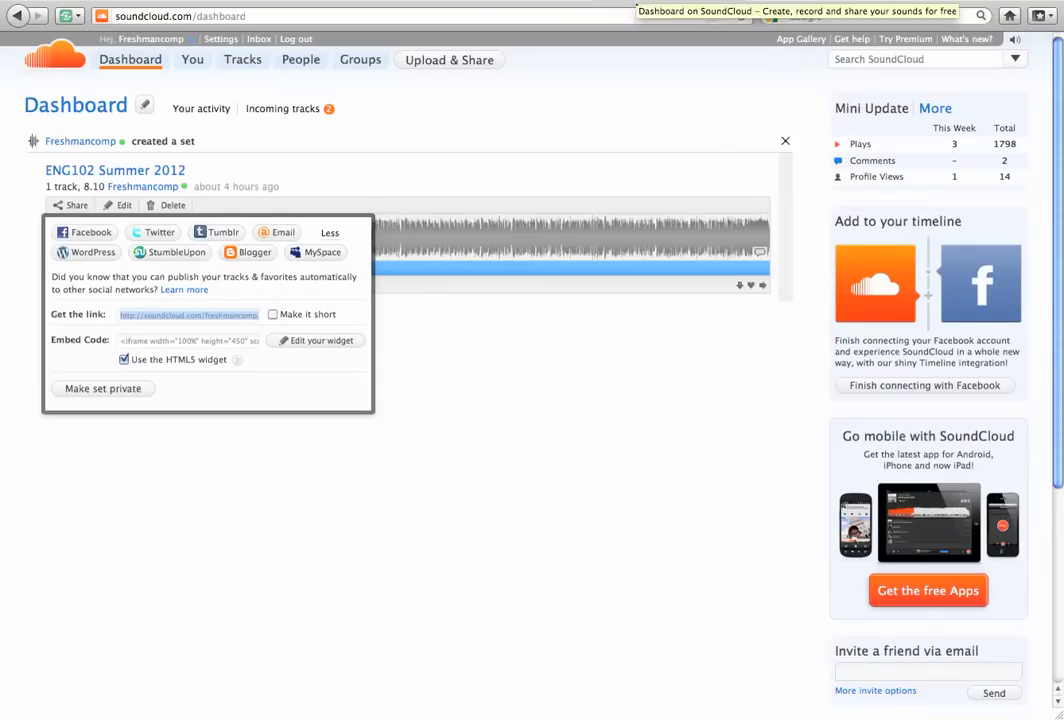
Step: Switch to the SoundCloud dashboard, dismiss the set's share options and view the page for its free mobile apps
click(470, 387)
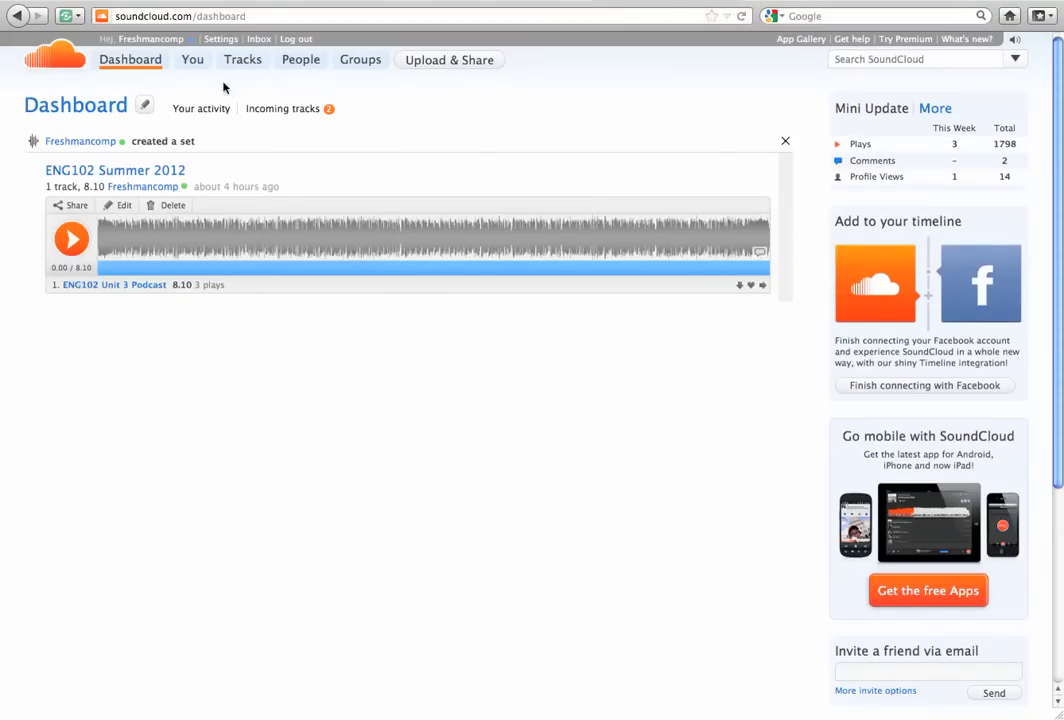
click(175, 16)
drag(175, 16, 97, 16)
click(535, 119)
click(929, 593)
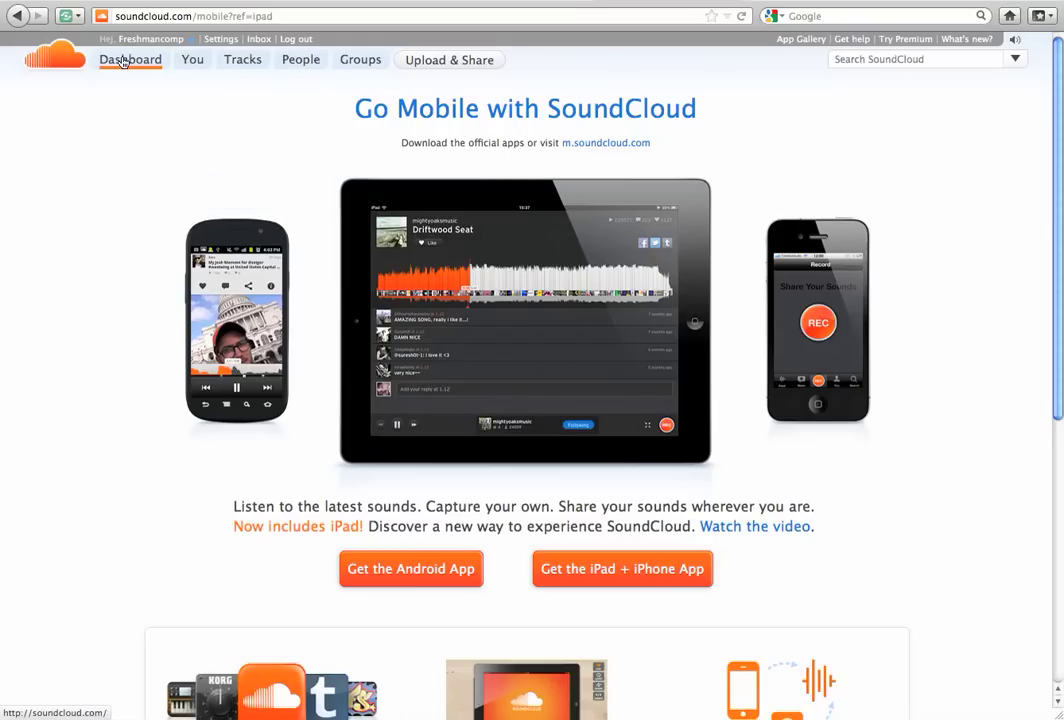
Step: Go to your own SoundCloud tracks and copy the share link of the ENG102 Unit 3 Podcast
mouse_move(190, 64)
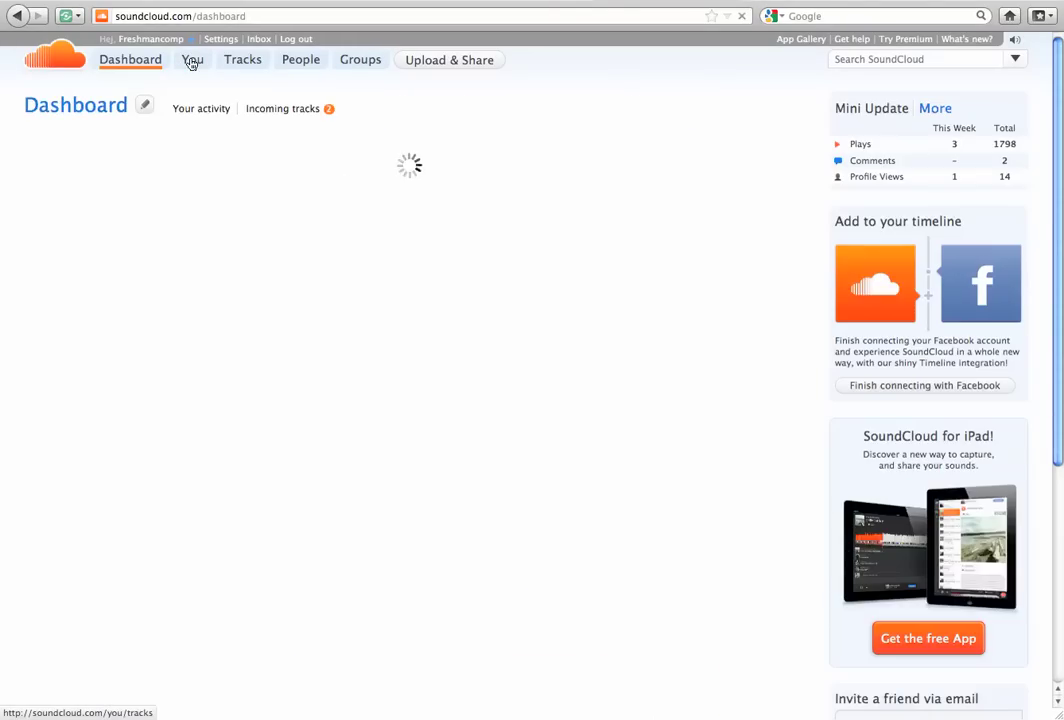
click(190, 64)
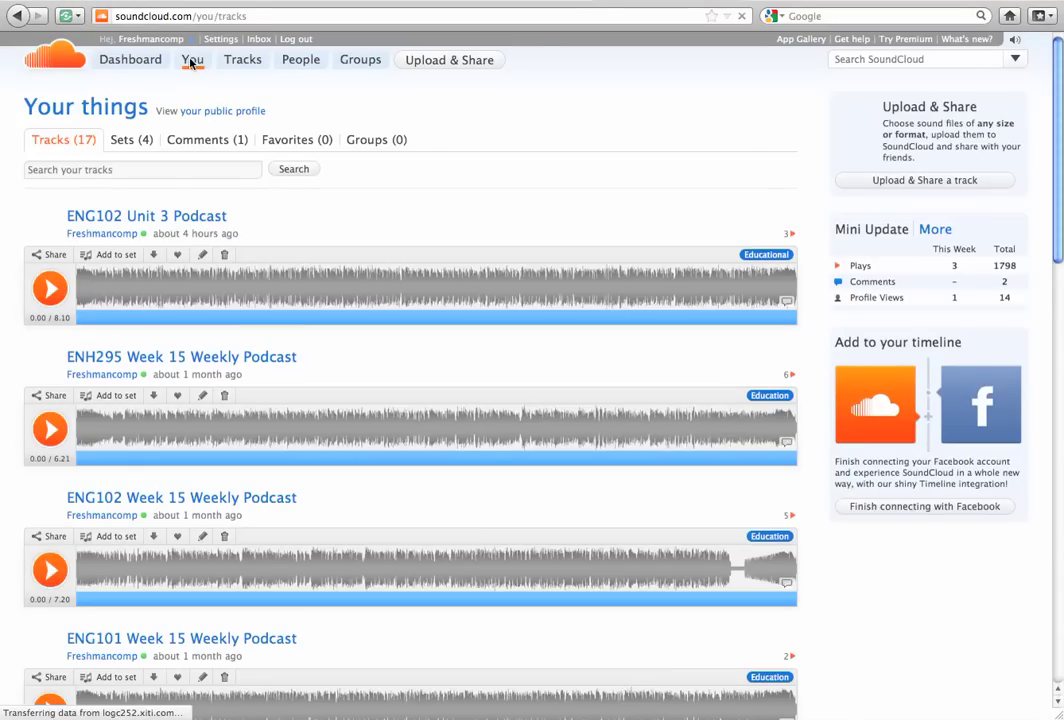
click(52, 255)
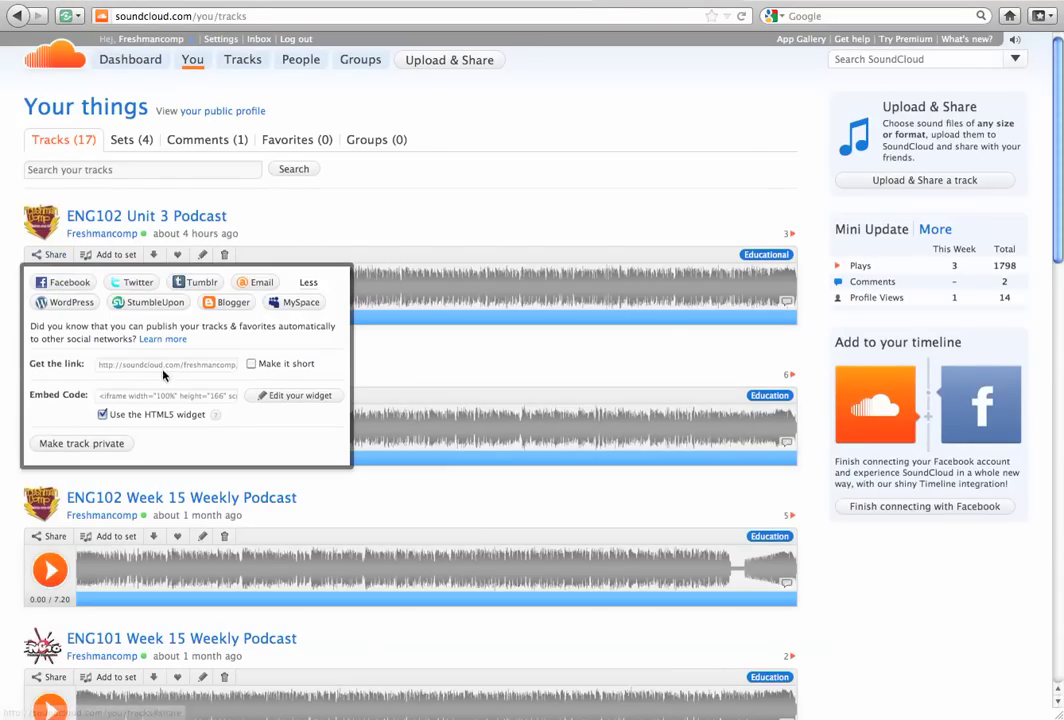
click(165, 366)
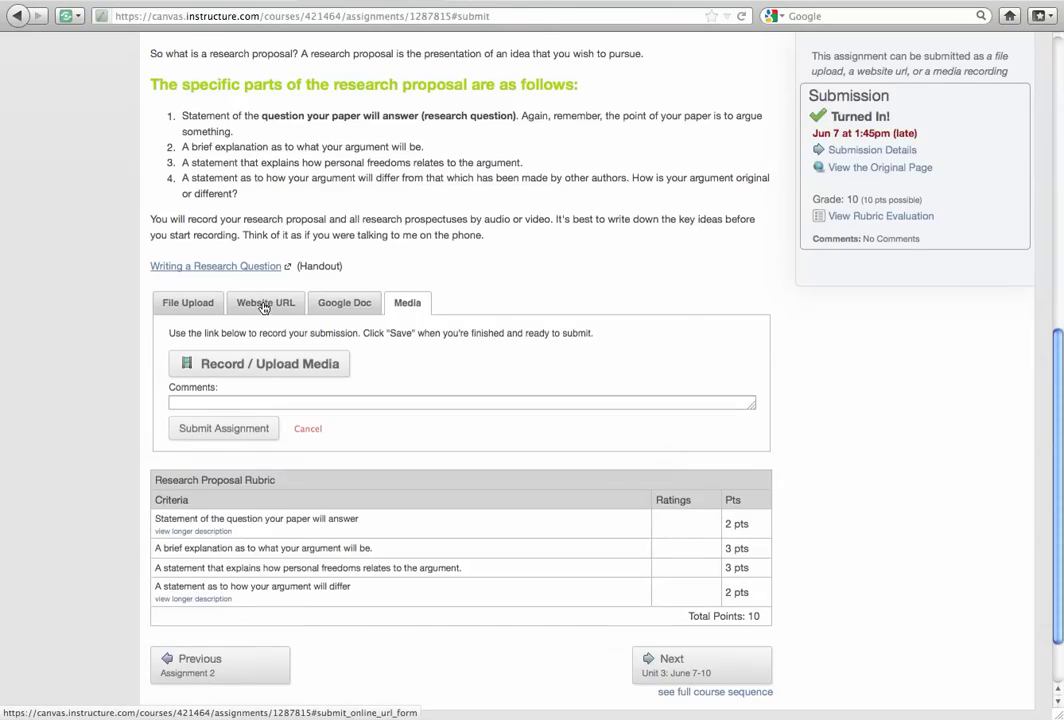
Step: Switch back to the Canvas assignment and paste the copied ENG102 Unit 3 Podcast link as the website URL submission
click(264, 307)
click(251, 352)
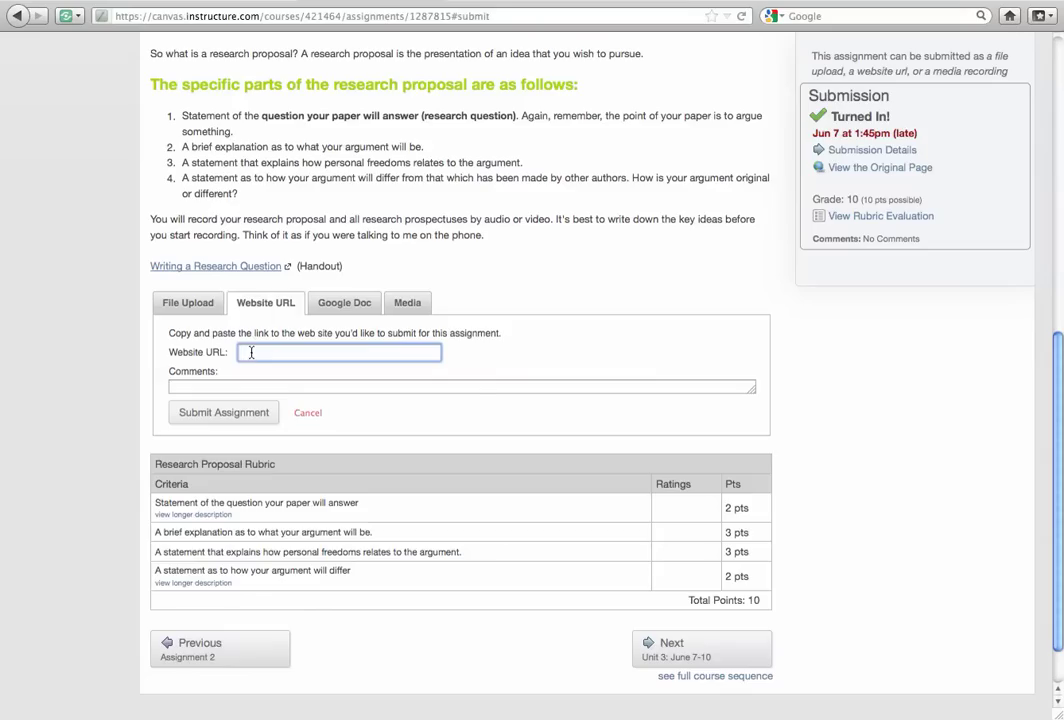
key(super+v)
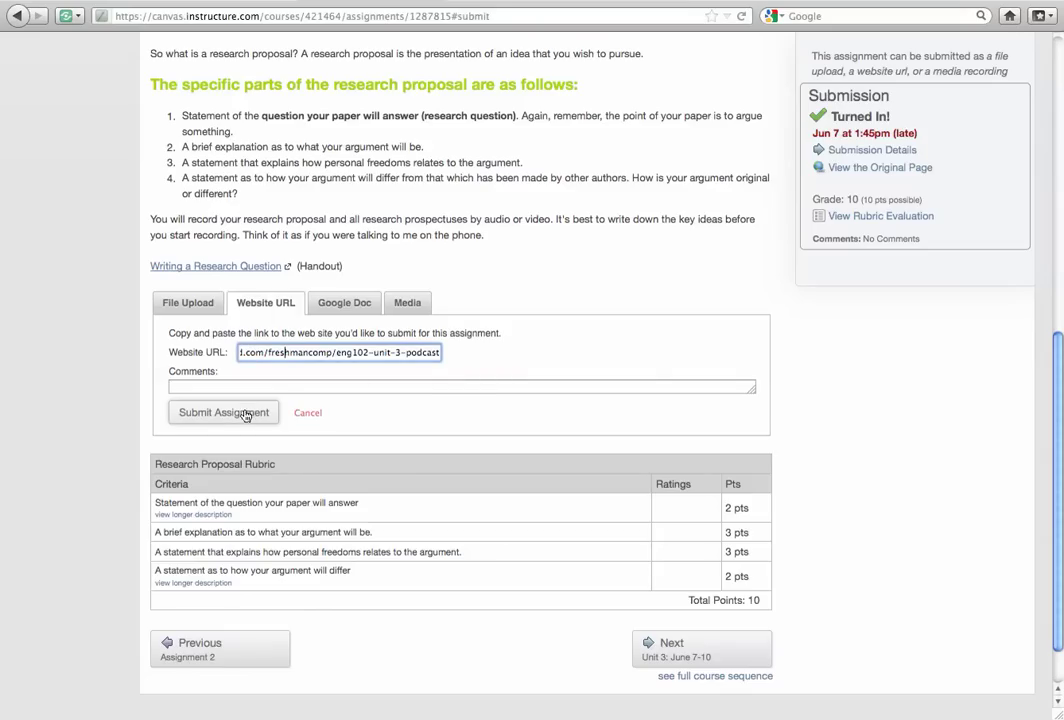
scroll(614, 282, up, 3)
scroll(616, 284, up, 2)
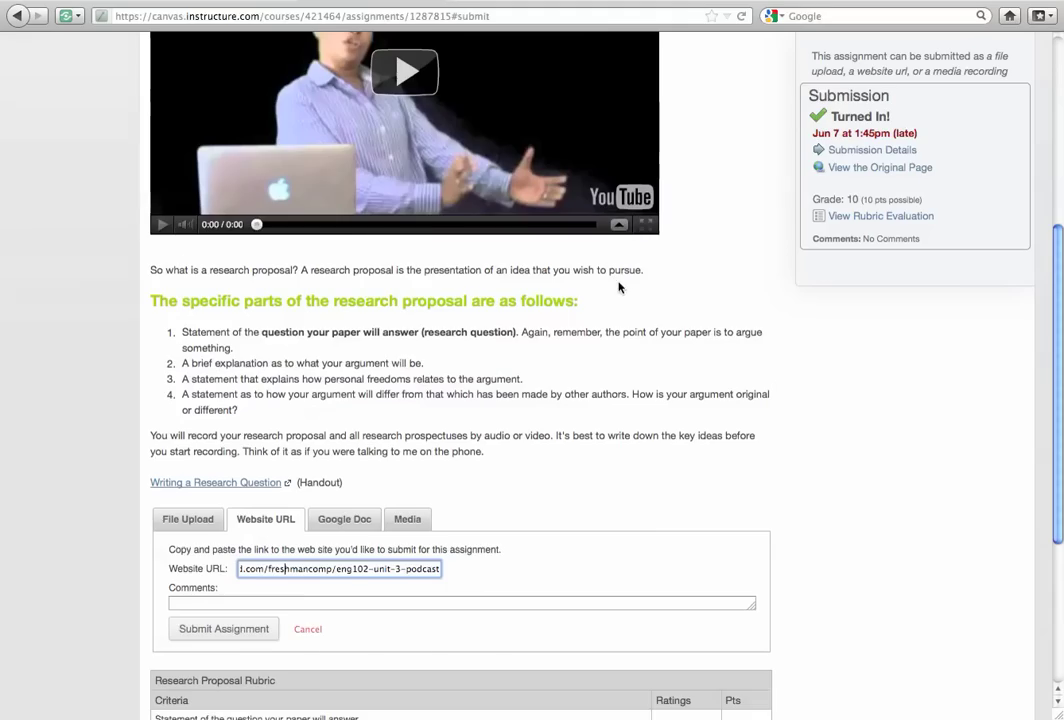
scroll(712, 308, down, 3)
scroll(712, 307, down, 4)
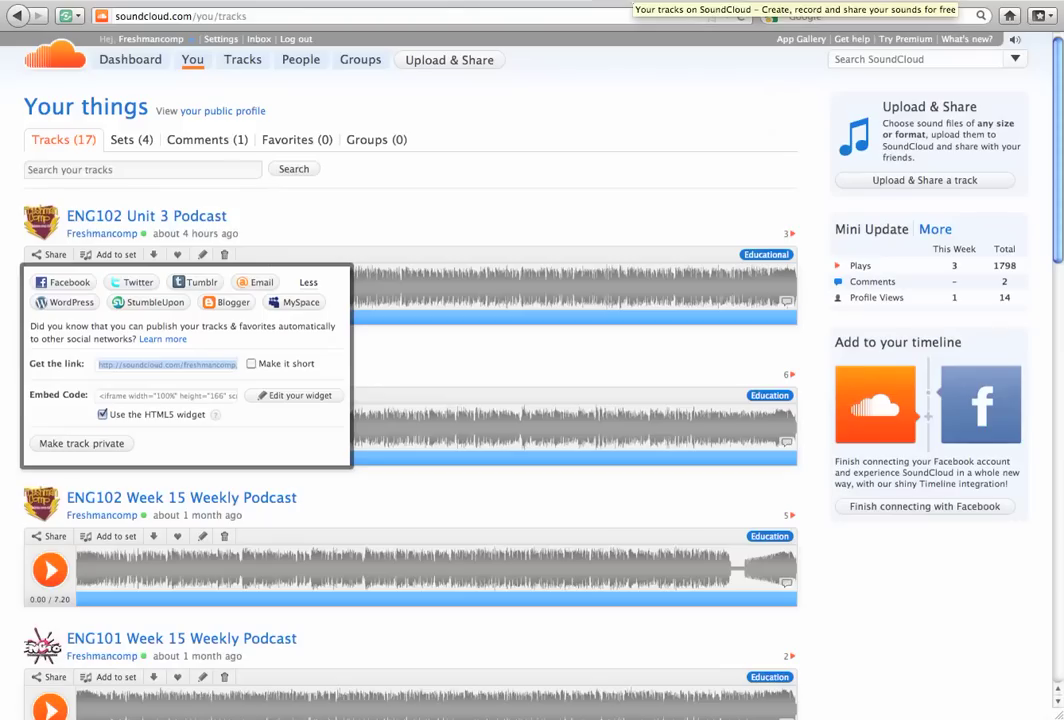
Step: Dismiss the share options of the ENG102 Unit 3 Podcast in SoundCloud and return to the Canvas assignment
click(387, 221)
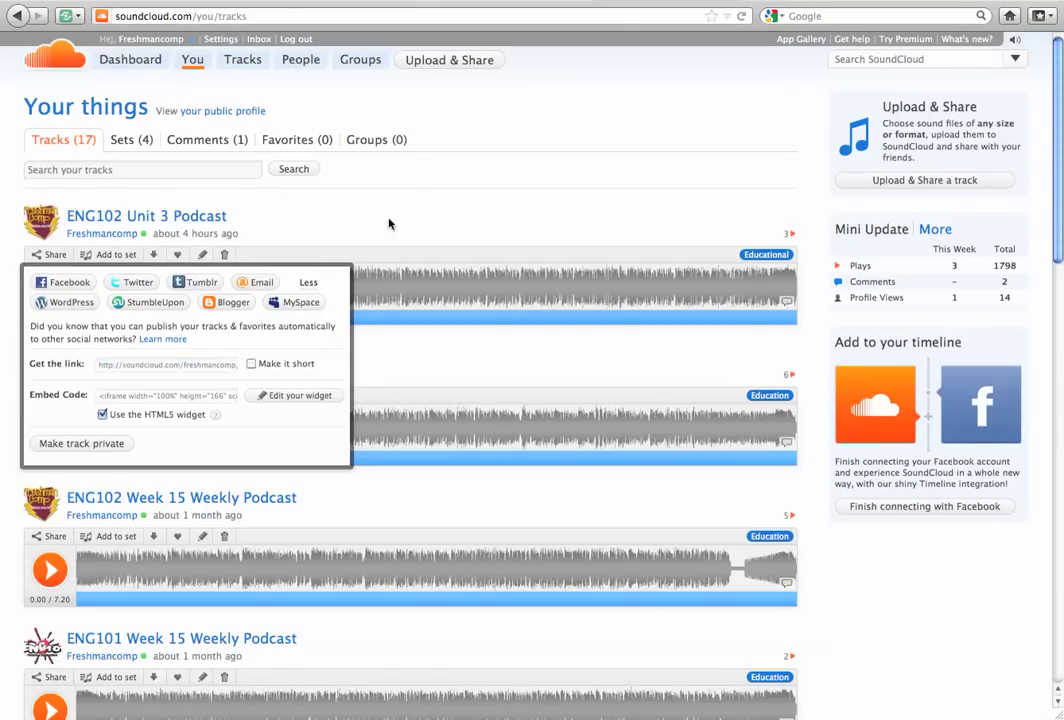
click(408, 383)
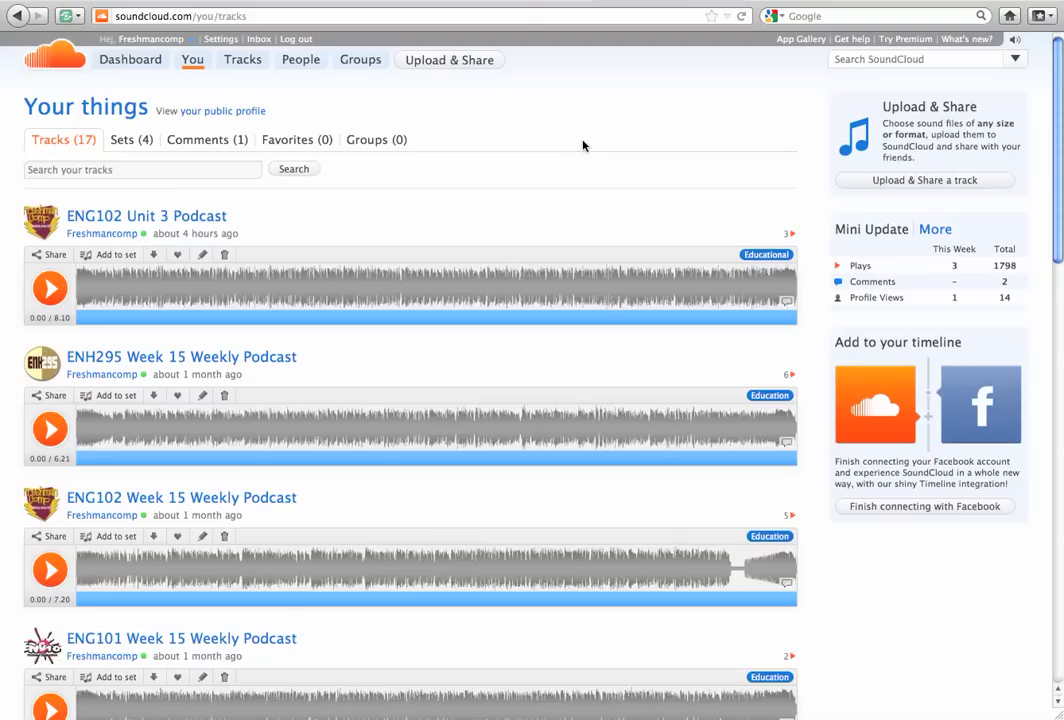
click(295, 8)
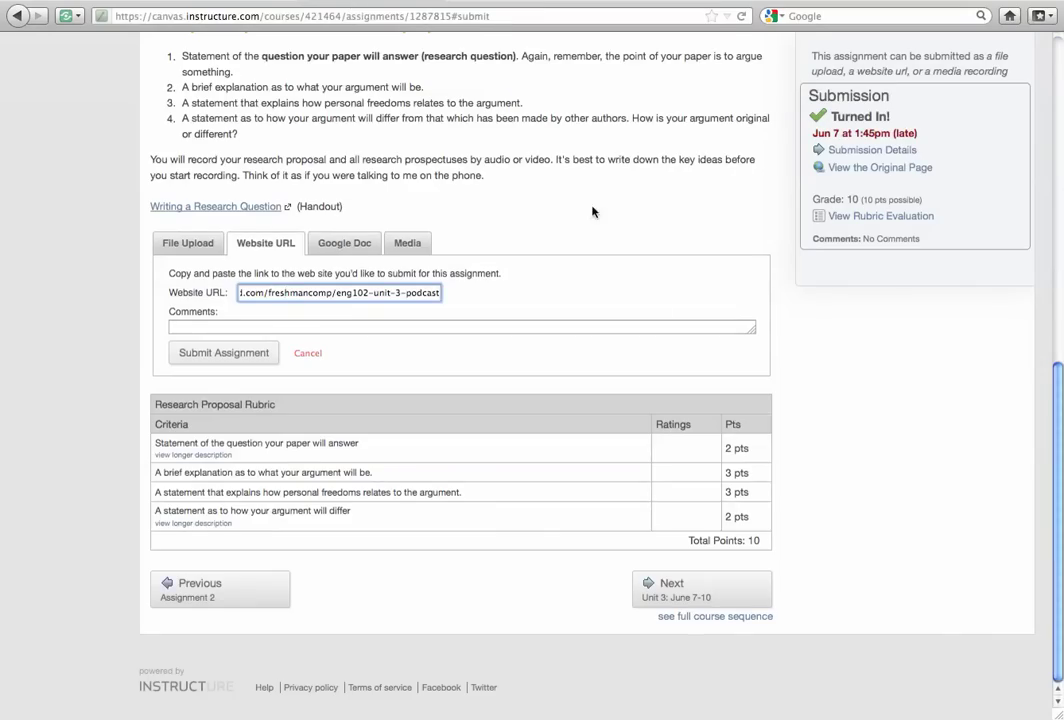
Step: Leave the unsent re-submission to view the rubric evaluation of Research Prospectus 1, and close the rubric
scroll(592, 212, up, 10)
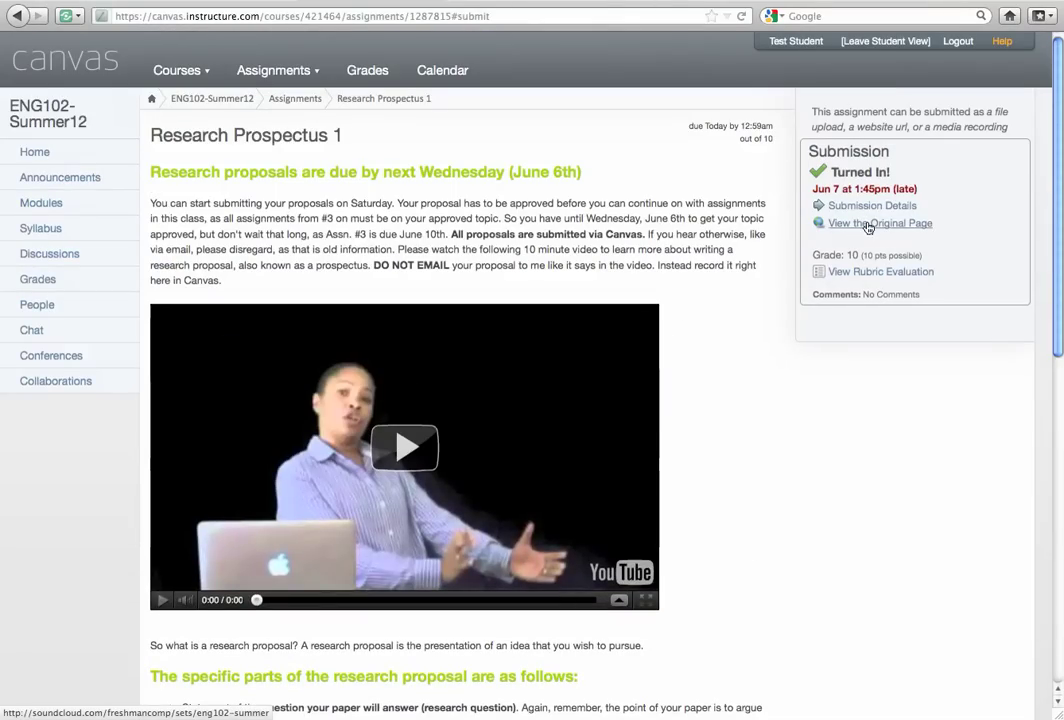
click(873, 272)
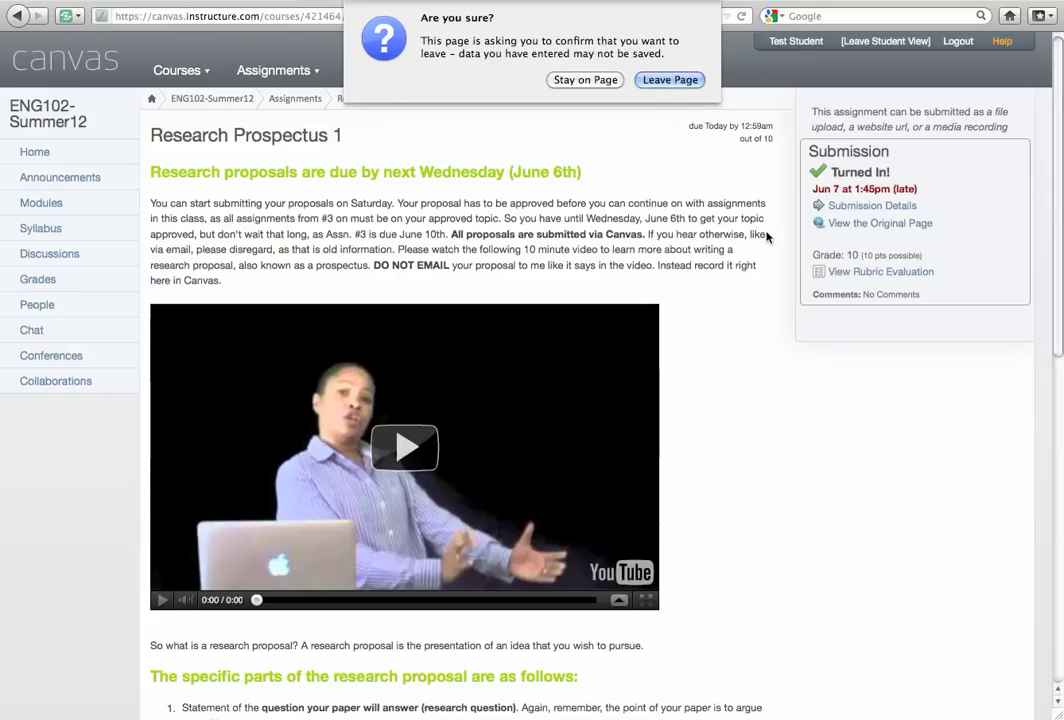
click(666, 82)
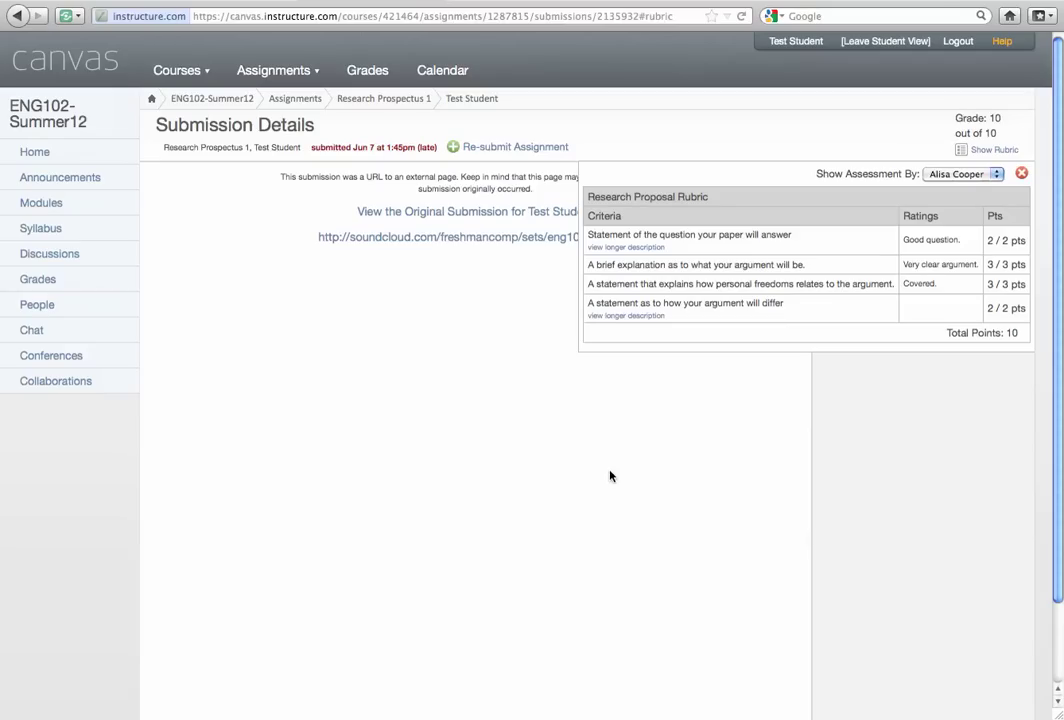
click(1022, 175)
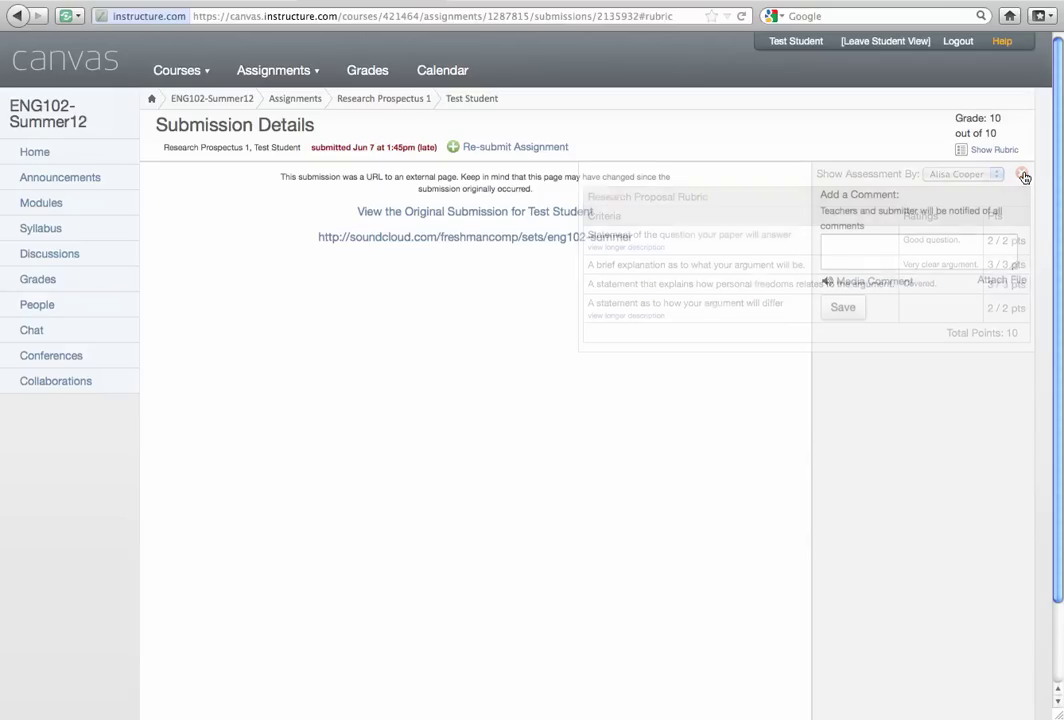